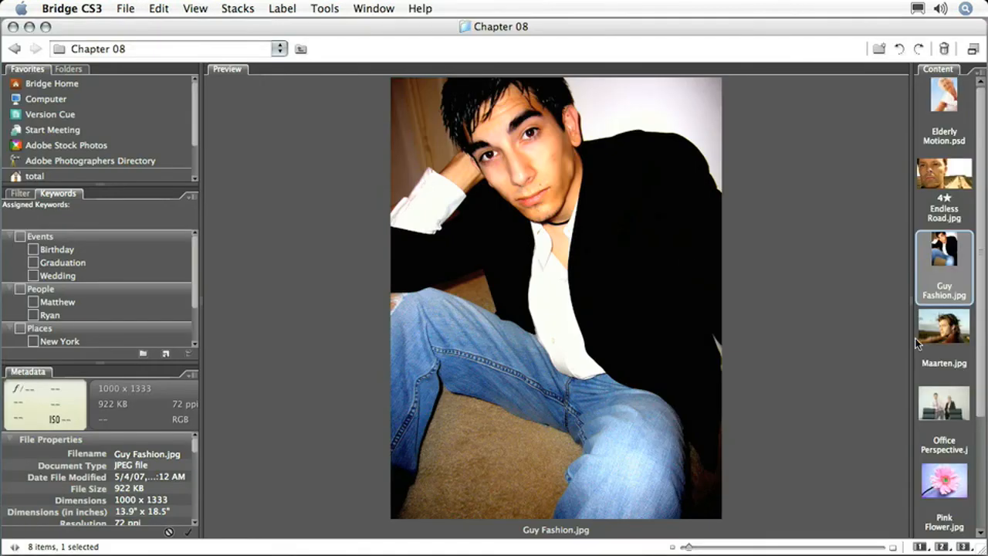
Open the portrait of the man in the striped sweater from the Chapter 08 folder in Photoshop
scroll(918, 339, down, 2)
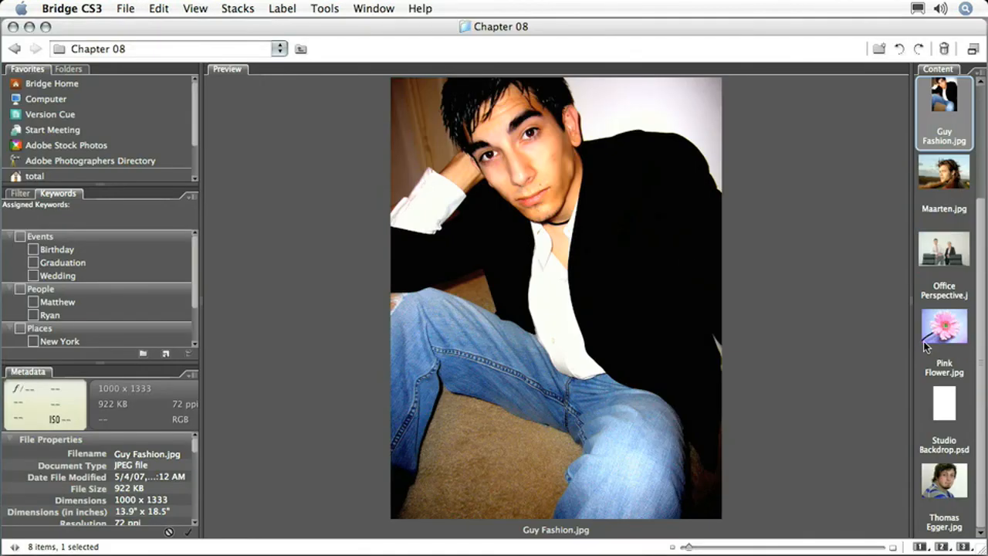
click(946, 504)
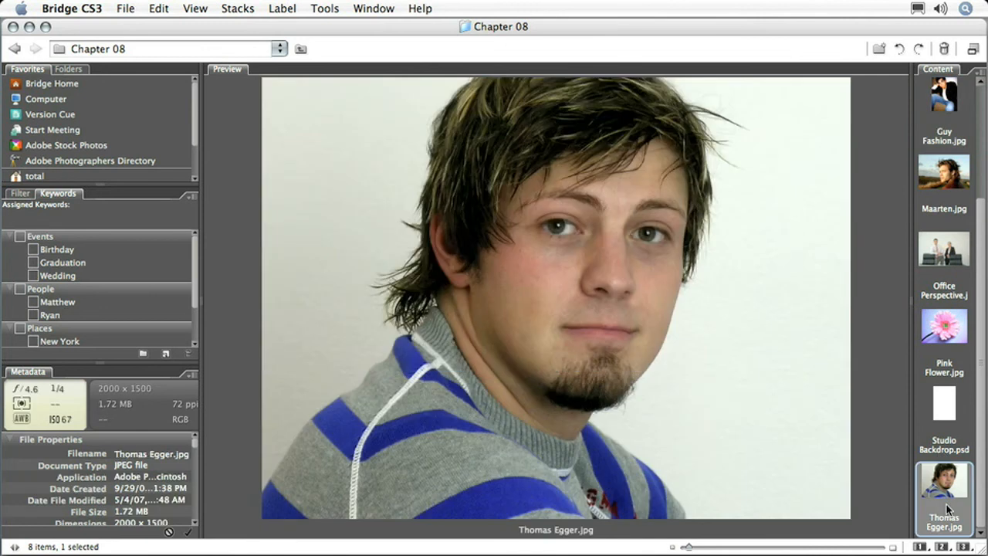
double_click(946, 504)
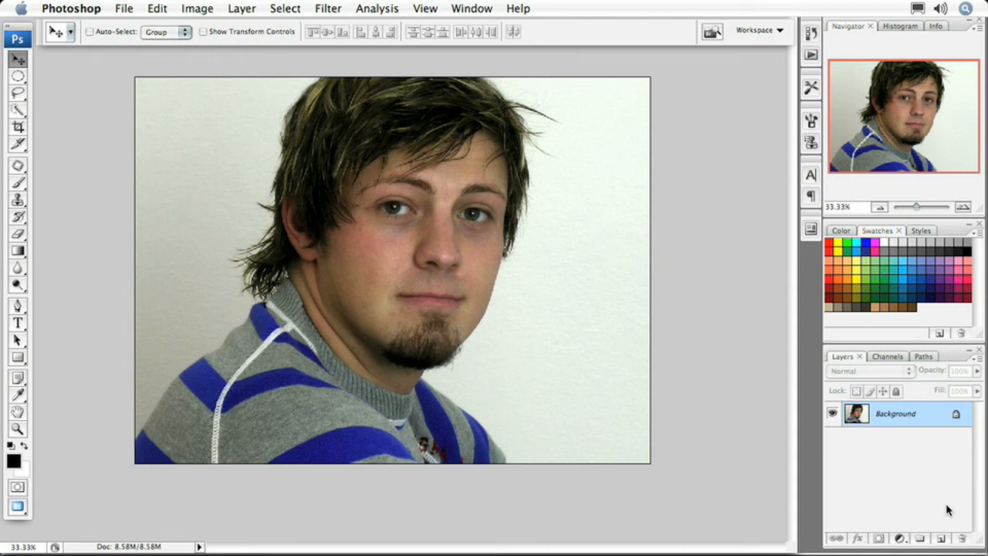
Duplicate the Background layer twice and hide the uppermost copy
key(super+j)
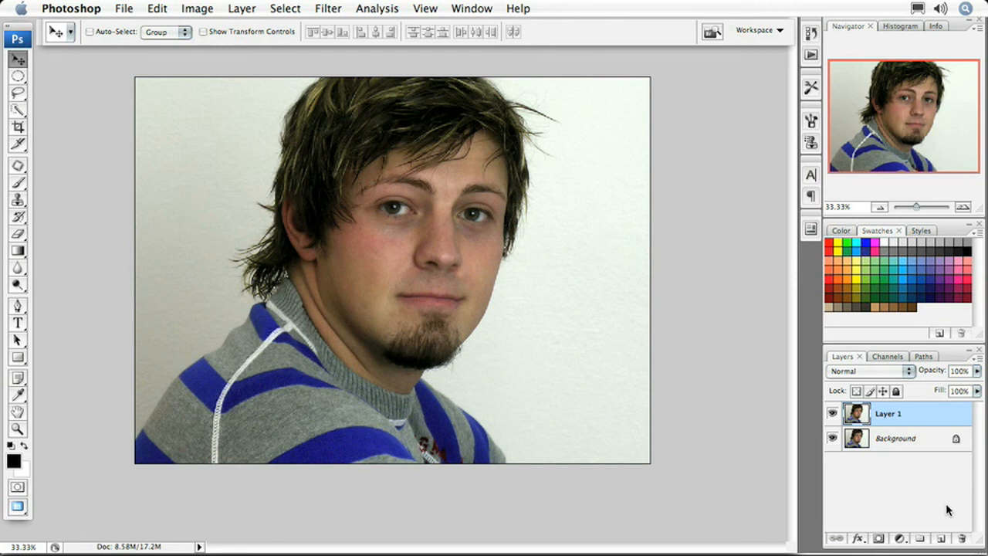
key(super+j)
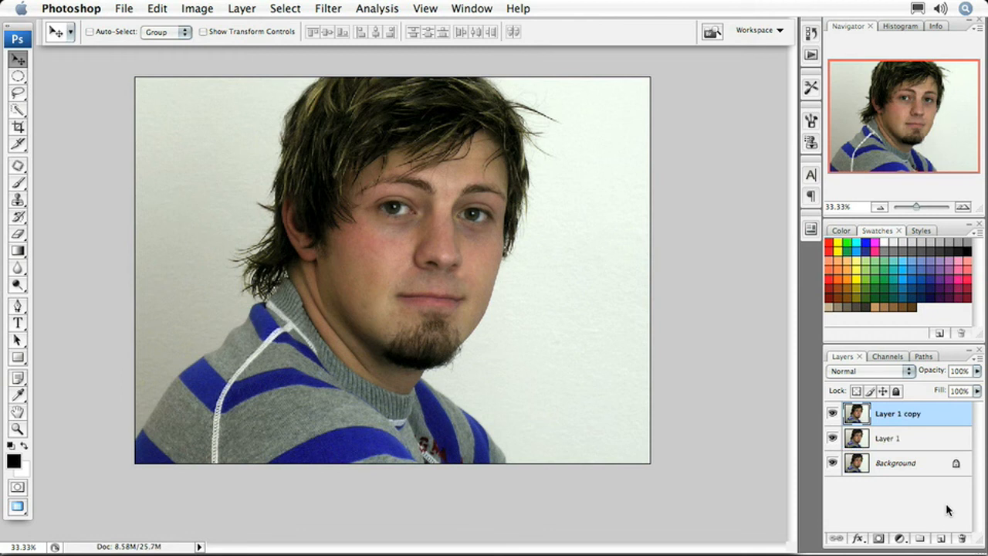
click(832, 414)
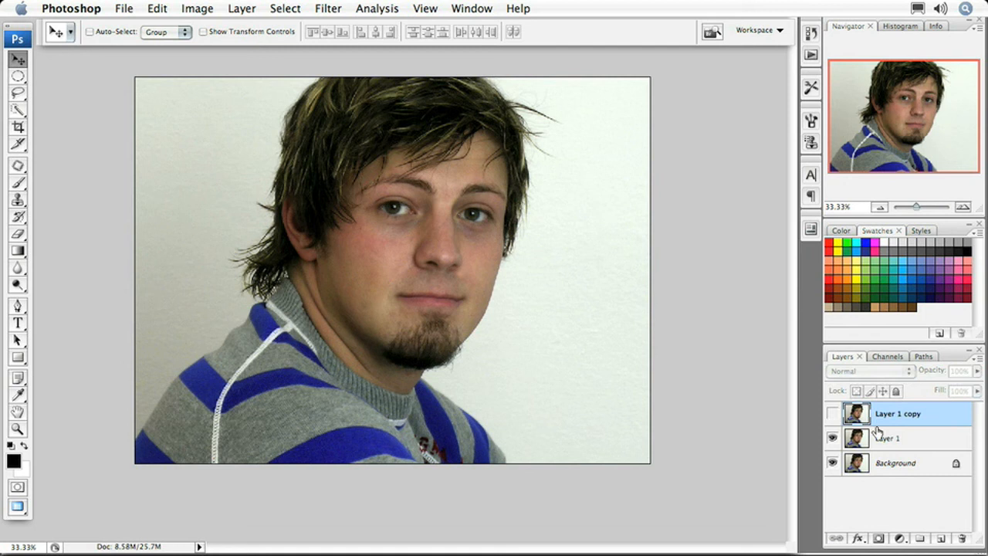
Desaturate Layer 1 and set its blending mode to Overlay
click(909, 441)
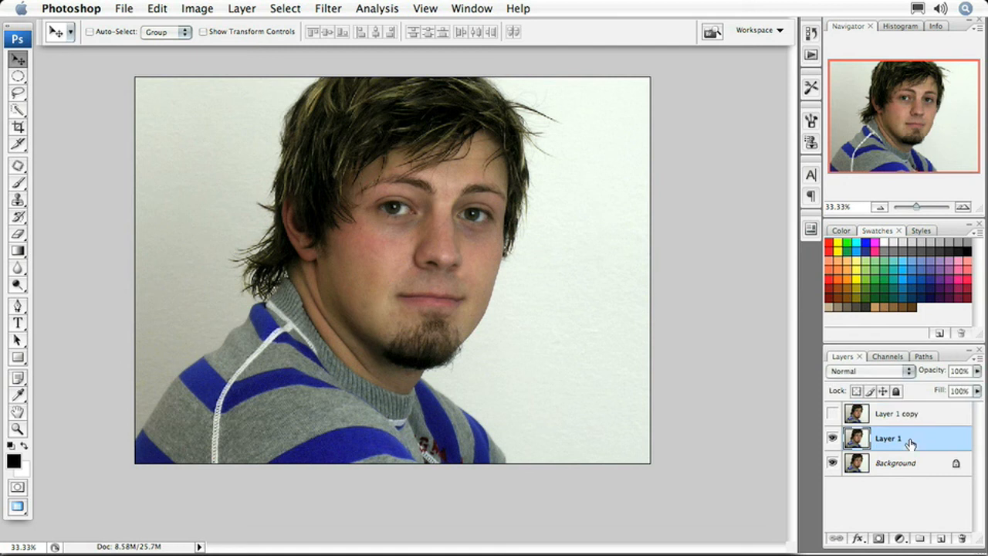
key(shift+super+u)
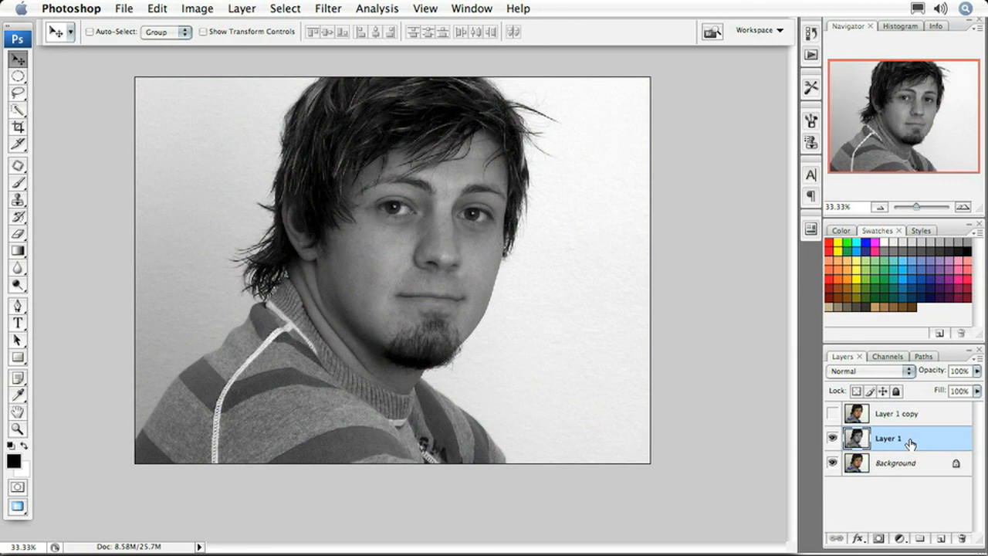
click(908, 371)
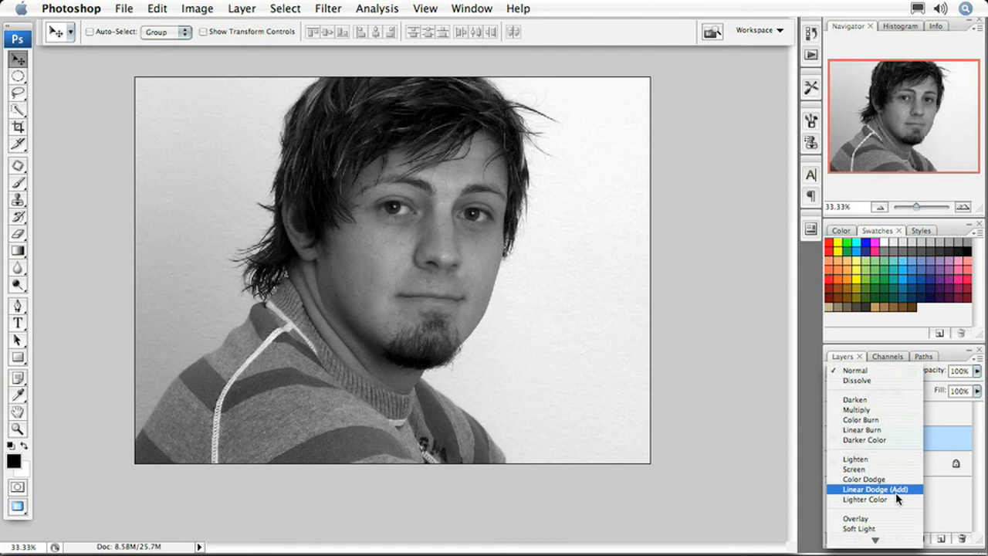
click(899, 519)
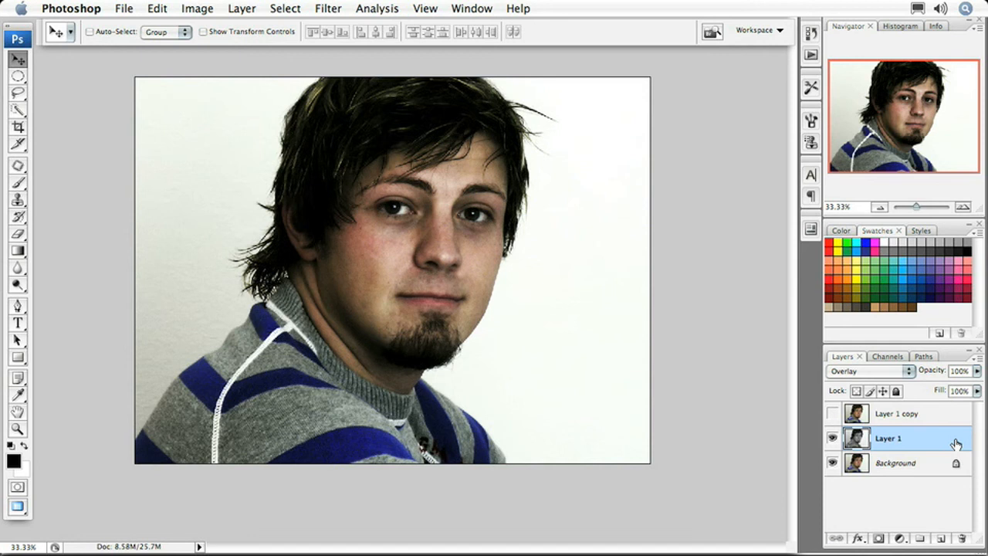
Show Layer 1 copy again and blend it in Screen mode at 85% opacity
click(918, 417)
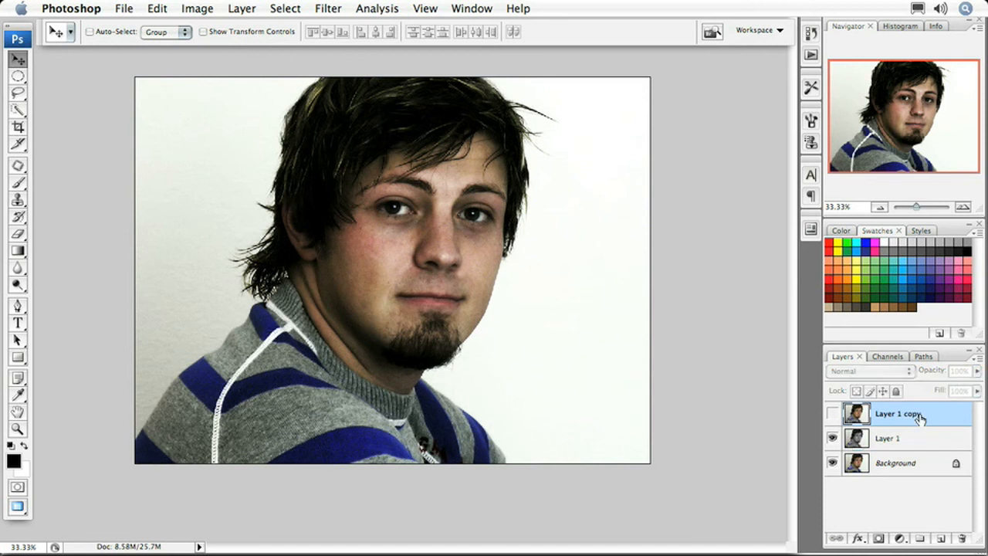
click(833, 414)
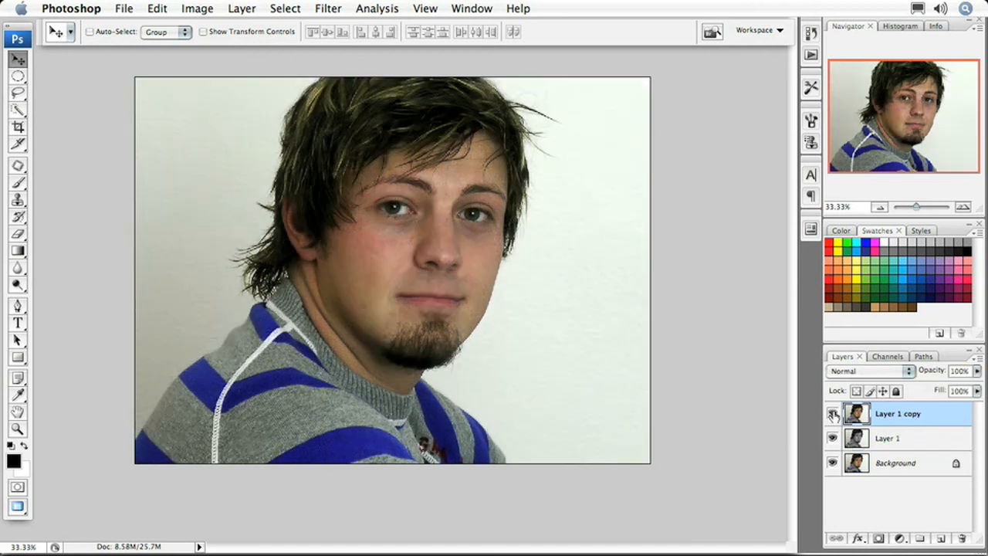
click(879, 371)
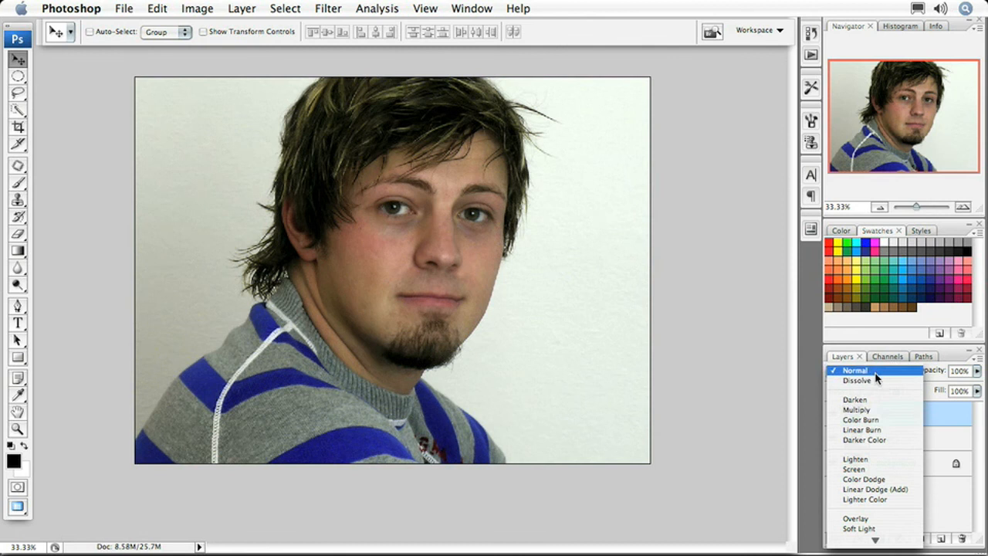
click(884, 469)
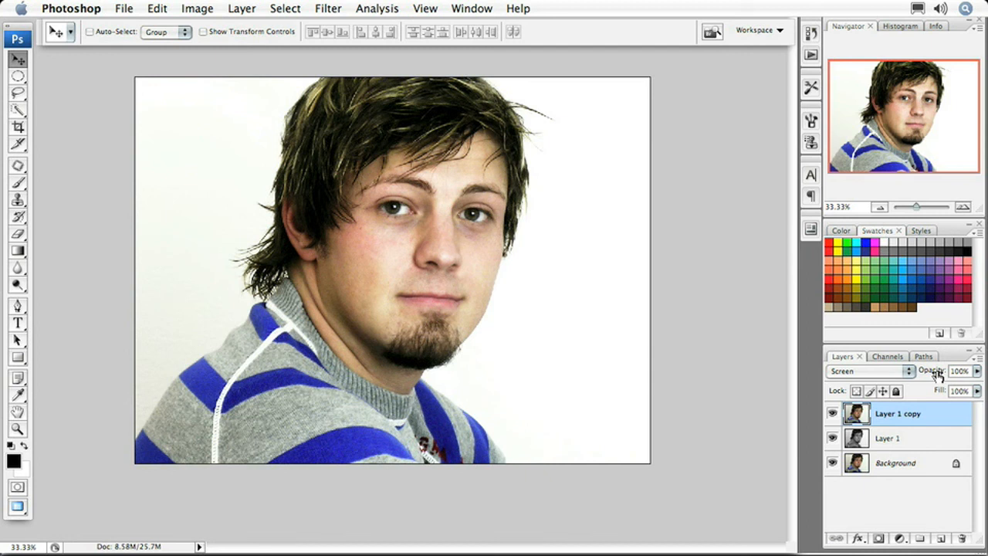
drag(937, 375, 926, 374)
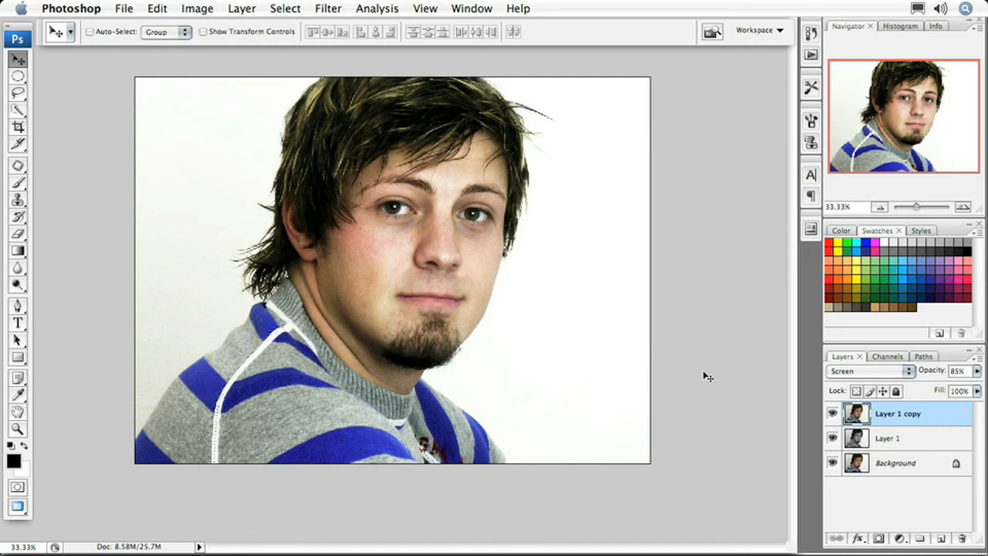
Select all three layers and convert them into a single smart object for smart filters
shift+click(914, 473)
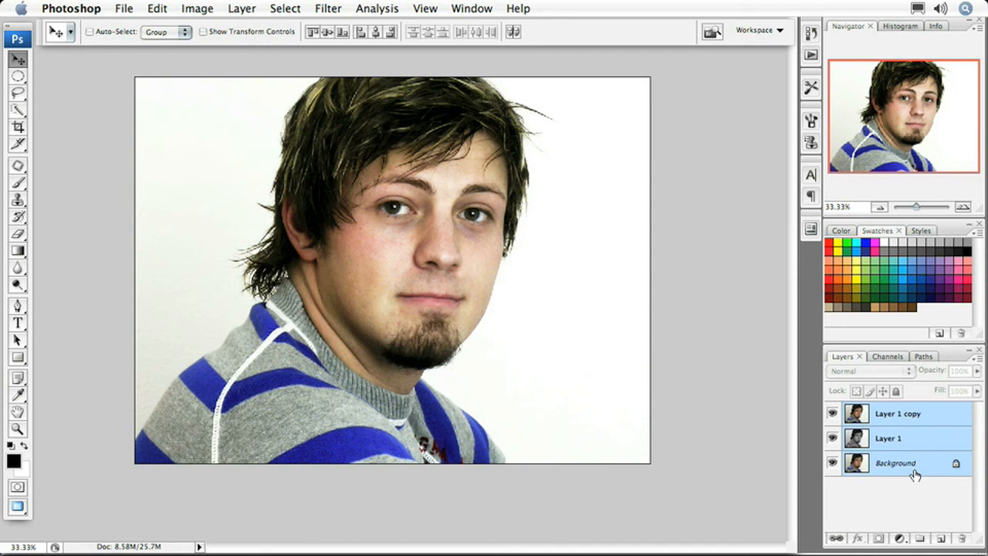
click(328, 8)
click(360, 54)
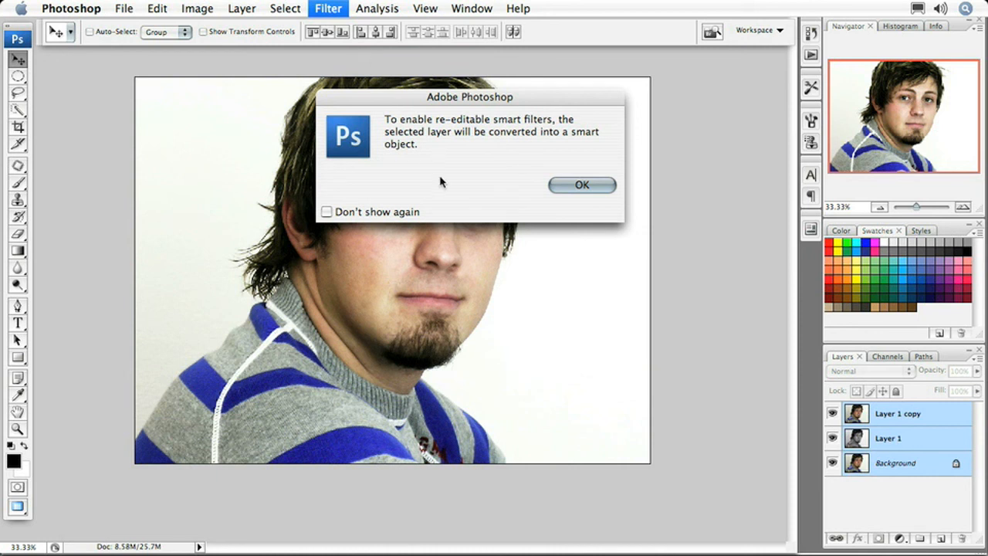
click(326, 212)
click(578, 184)
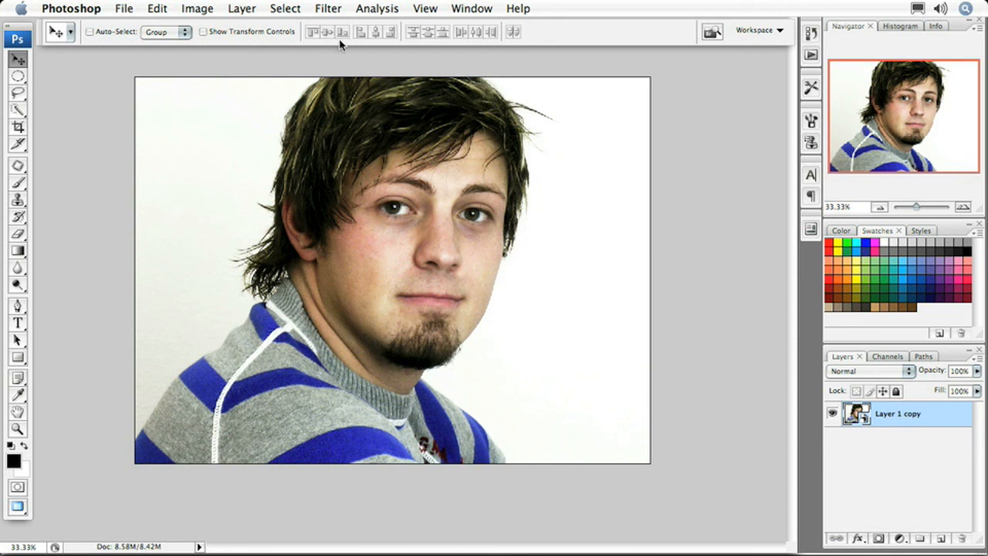
Start an Add Noise filter on the smart object with Gaussian distribution and monochromatic noise
click(330, 9)
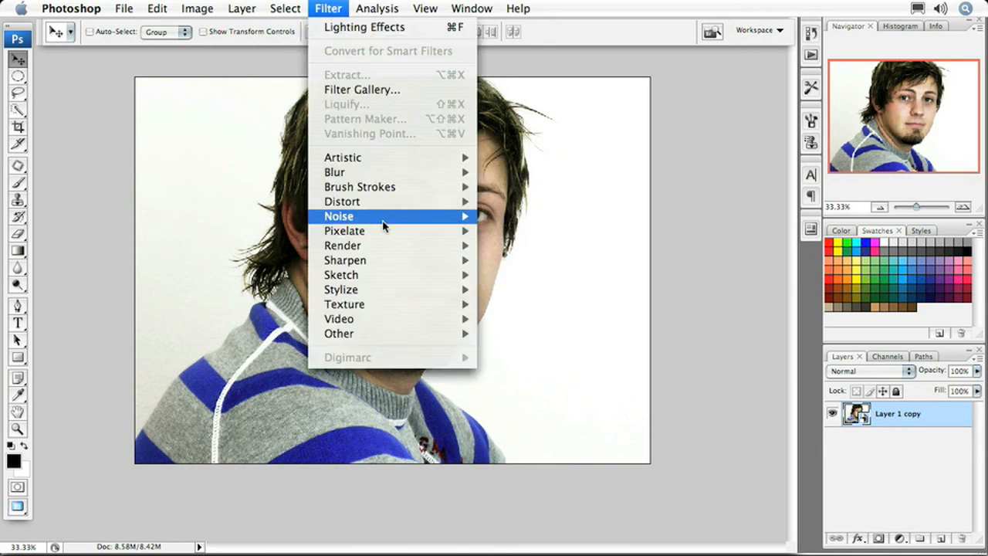
mouse_move(386, 220)
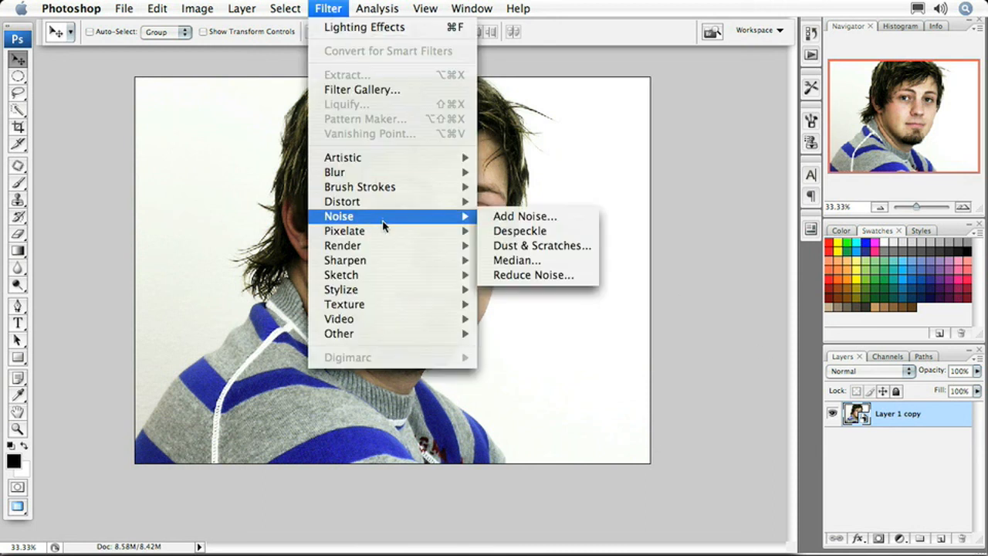
click(497, 216)
drag(479, 102, 707, 100)
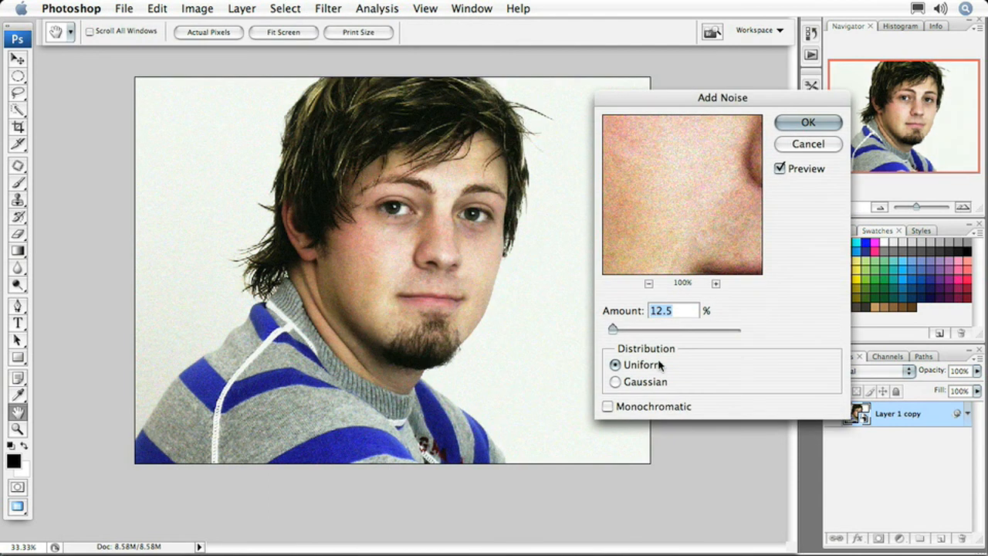
click(616, 382)
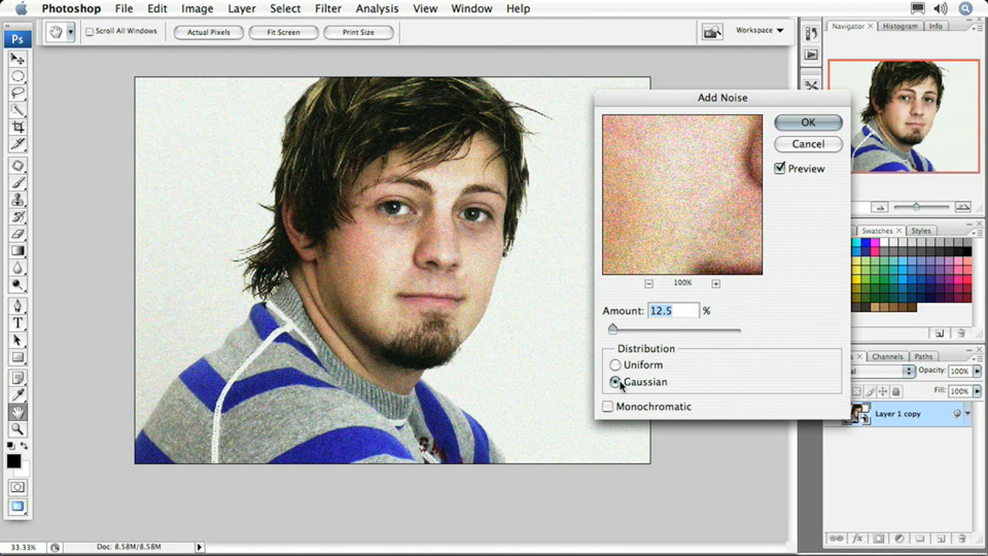
click(609, 407)
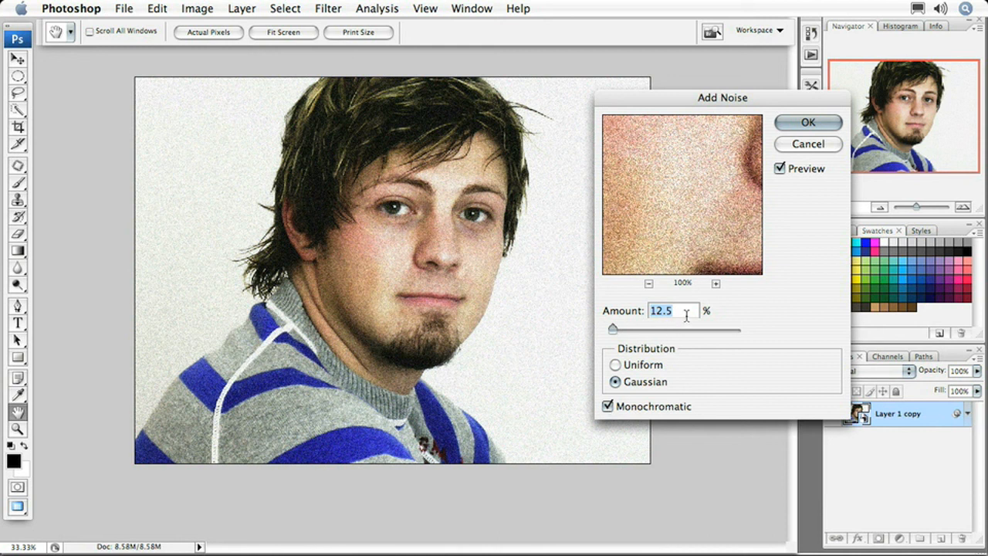
Lower the noise amount slightly and apply the Add Noise filter
key(Down)
key(Down)
drag(613, 329, 612, 333)
click(806, 123)
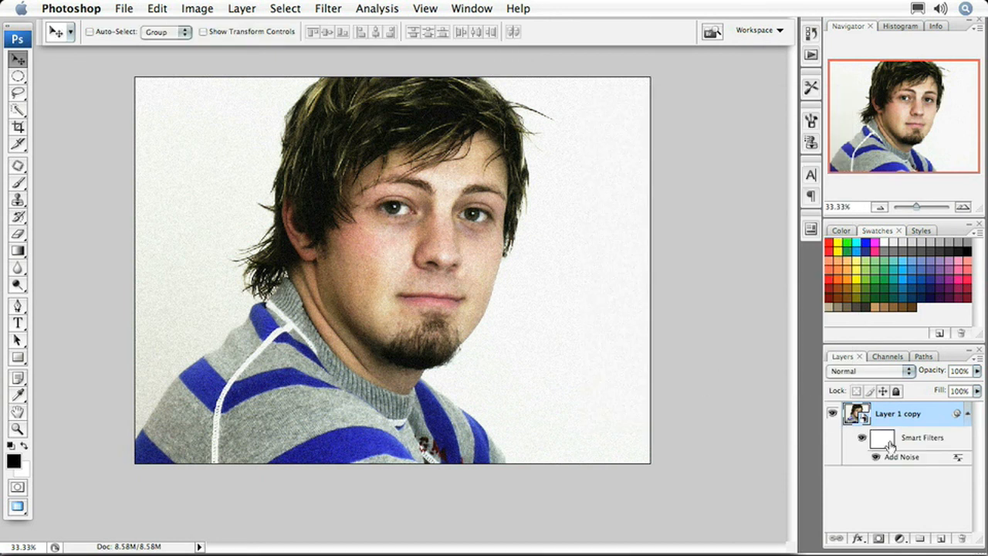
Set the Add Noise smart filter's blending options to Overlay mode at 75% opacity
double_click(956, 459)
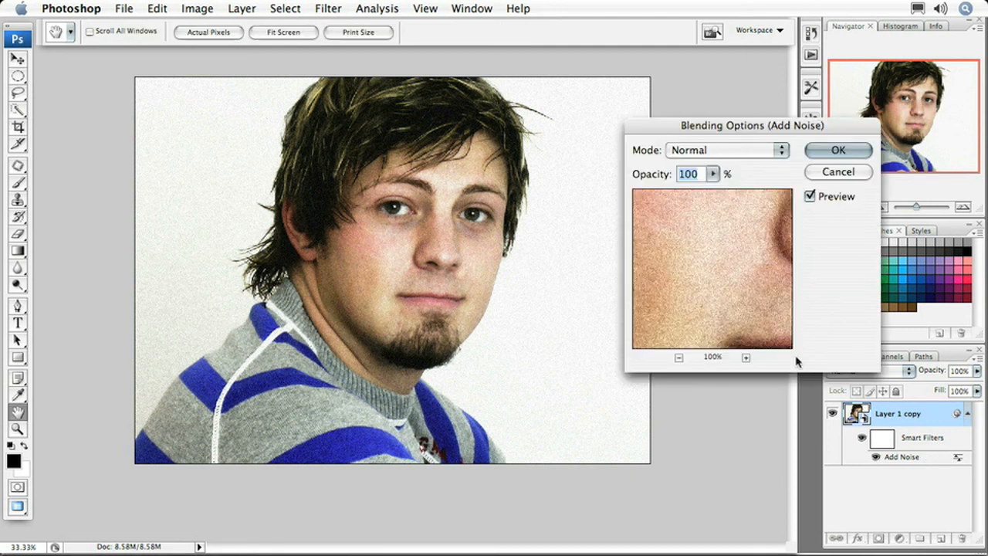
click(756, 149)
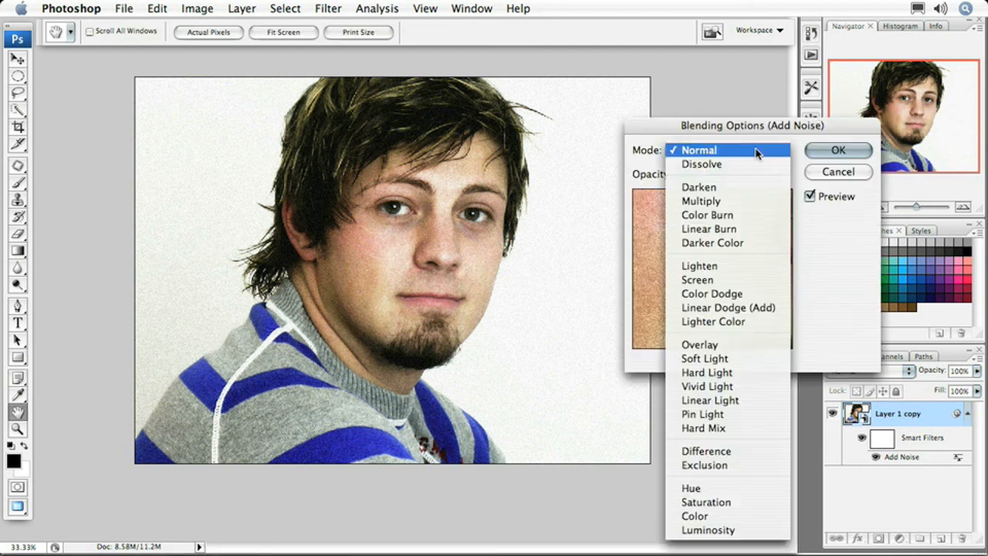
click(743, 345)
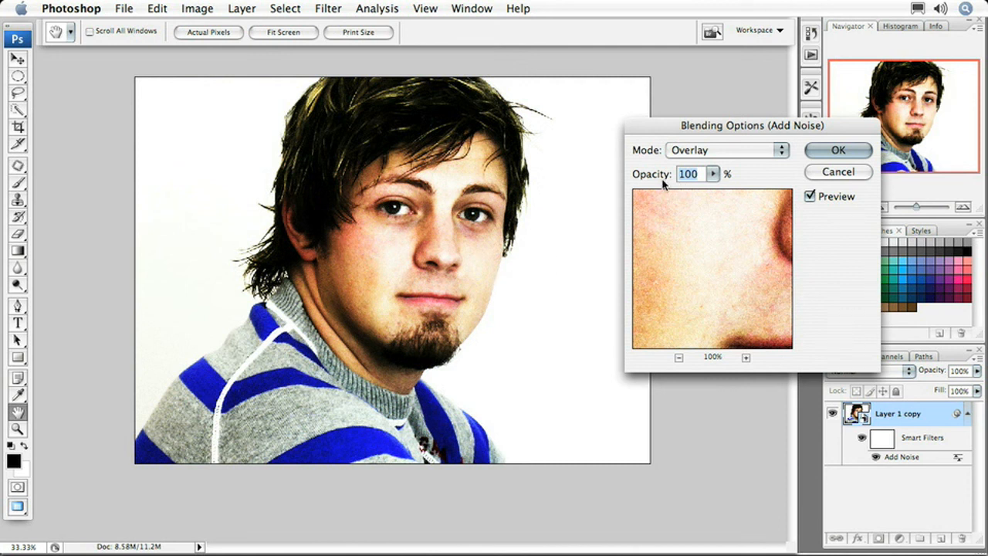
drag(662, 179, 641, 179)
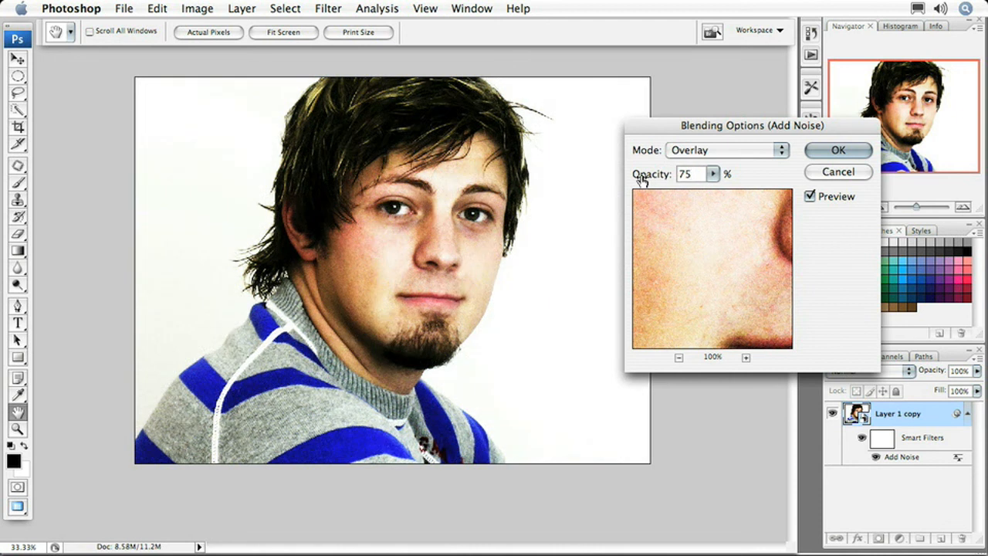
click(838, 151)
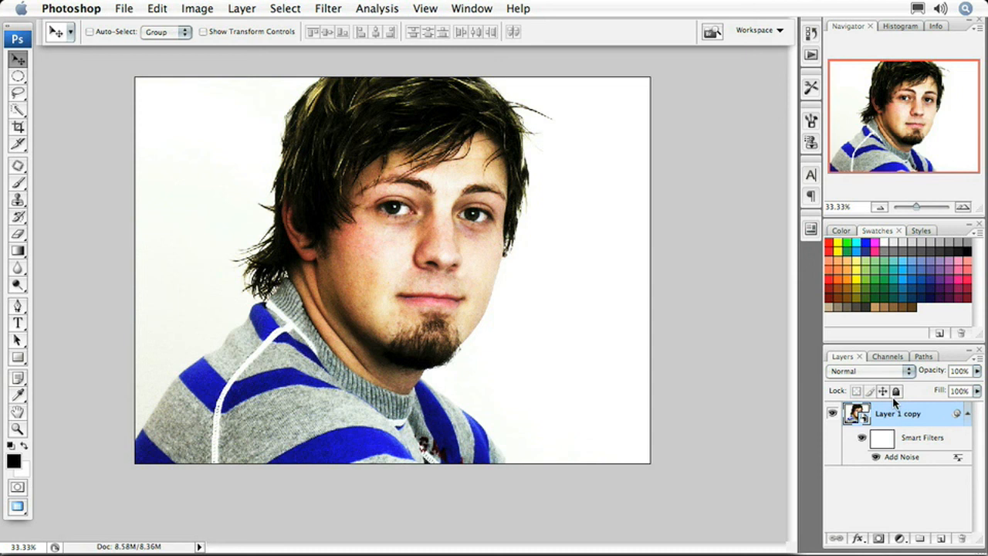
Create a new layer above the smart object and fill it with white
click(941, 540)
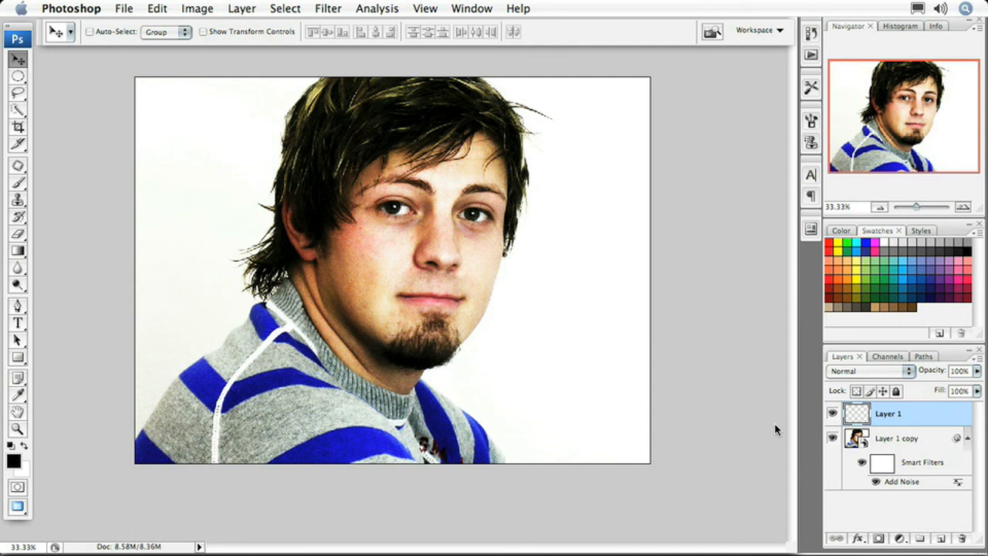
key(x)
key(alt+BackSpace)
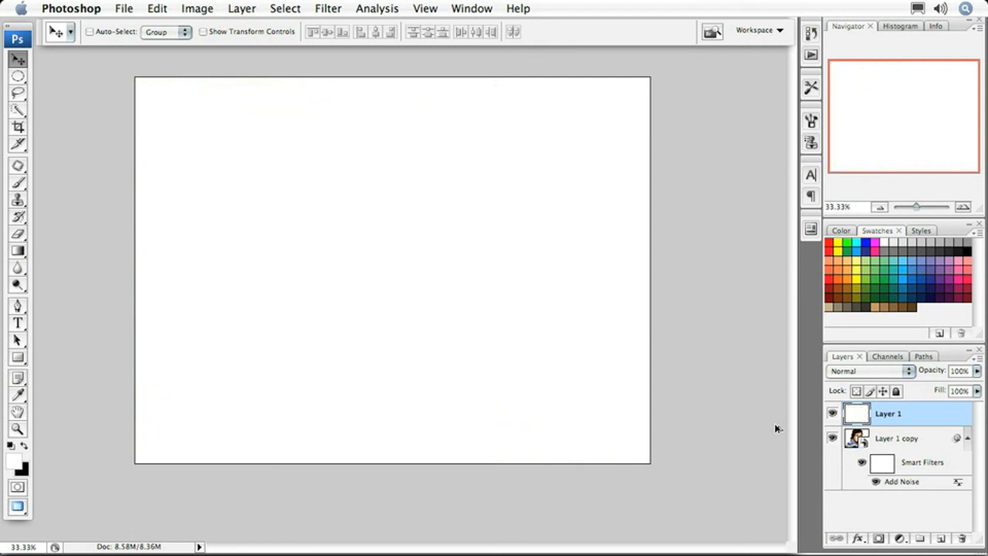
Apply a Grain texture filter to the white layer with Vertical grain type, intensity 70 and contrast 38
click(328, 11)
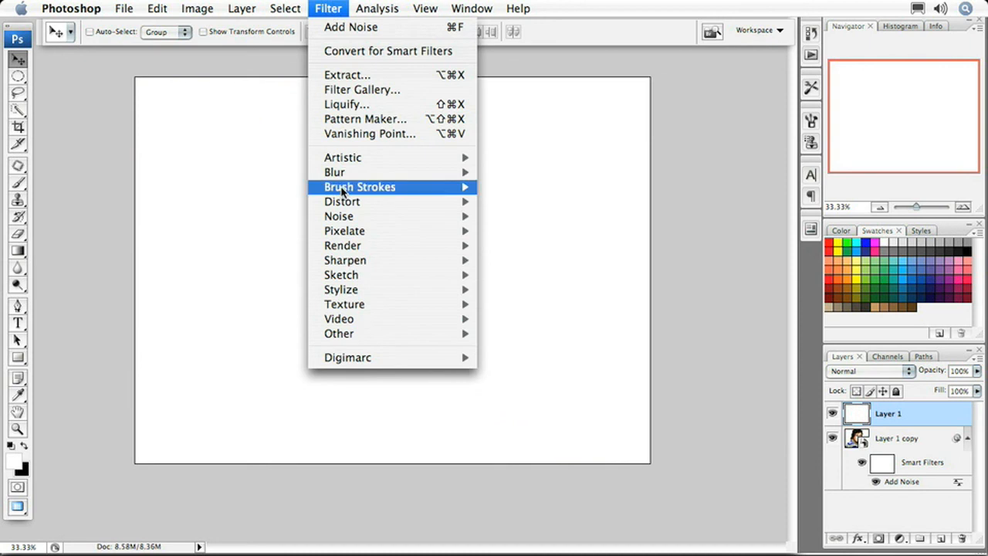
mouse_move(364, 304)
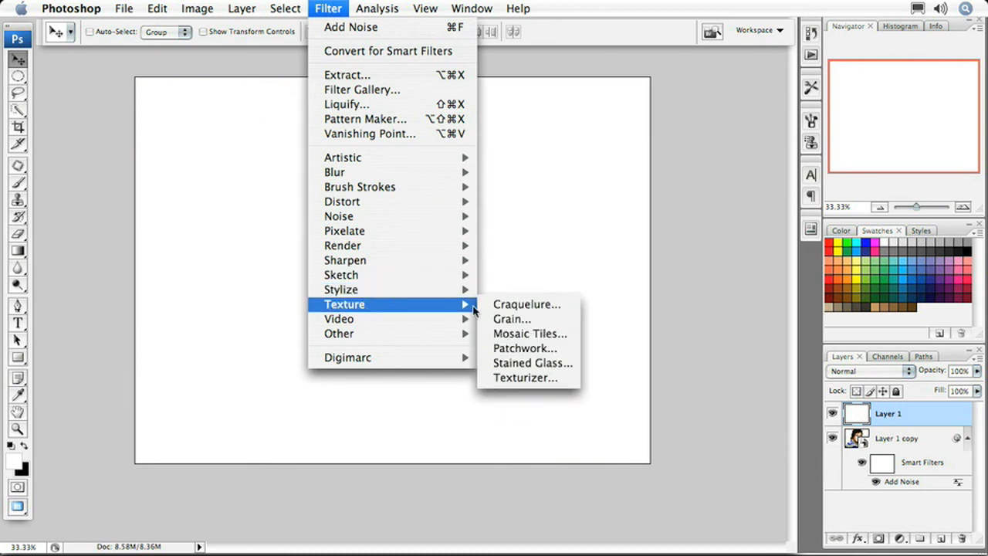
click(511, 319)
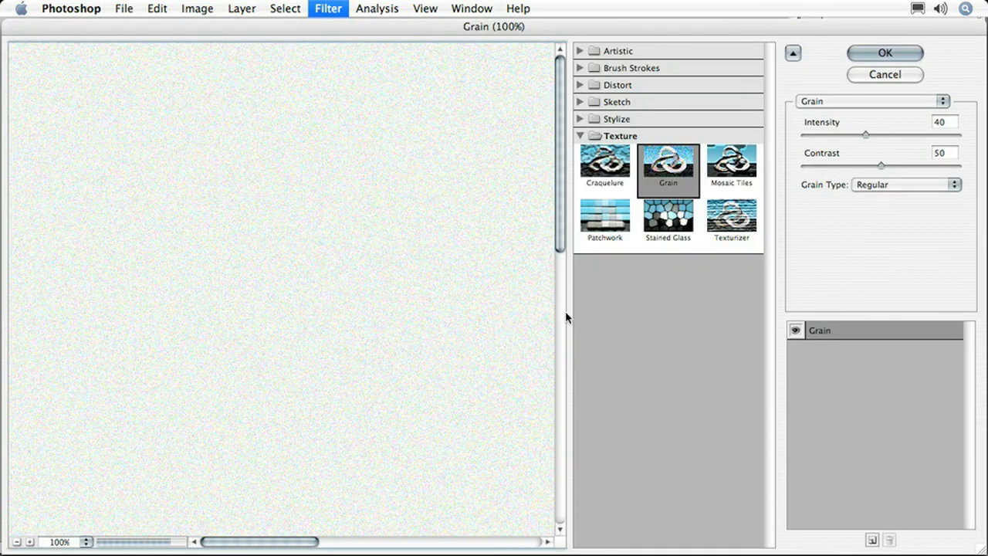
click(901, 190)
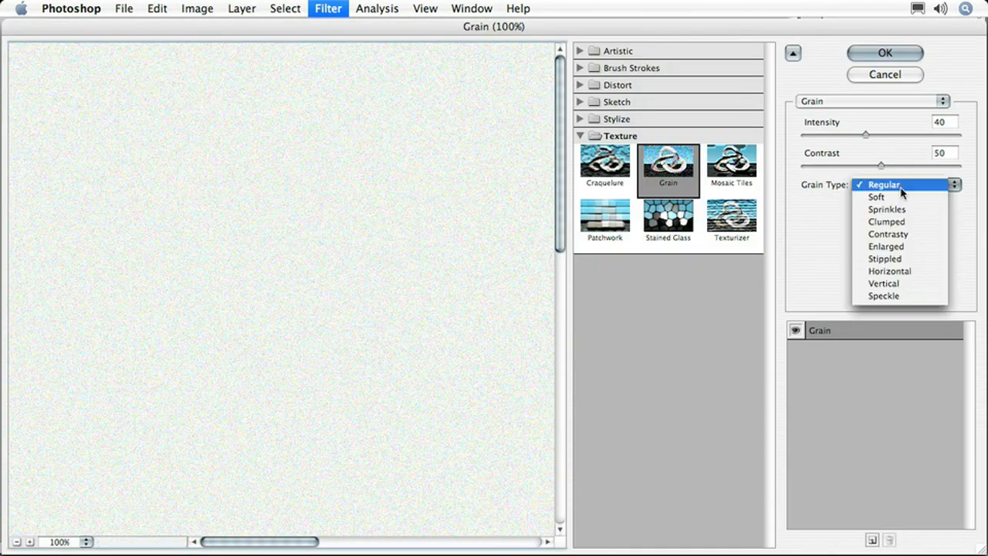
click(911, 283)
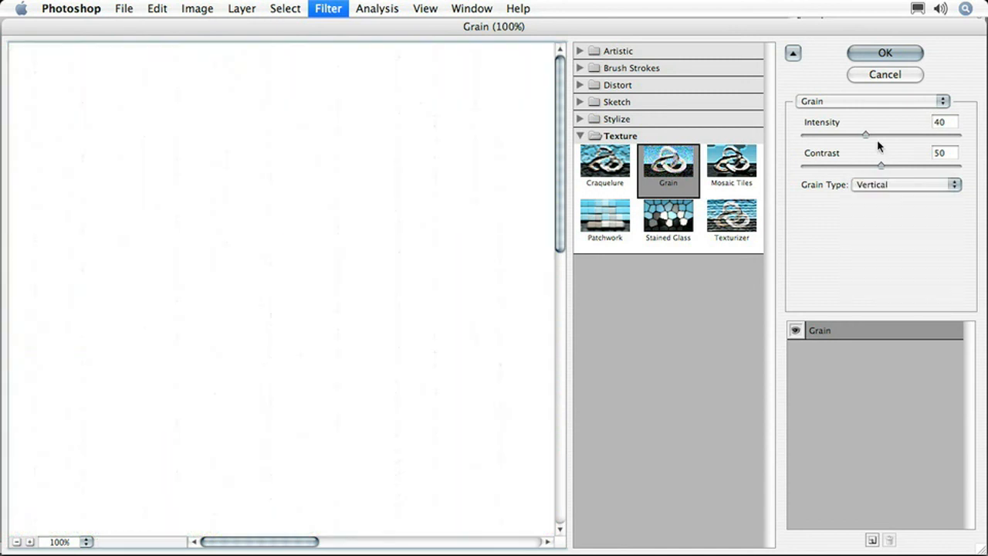
drag(866, 137, 861, 168)
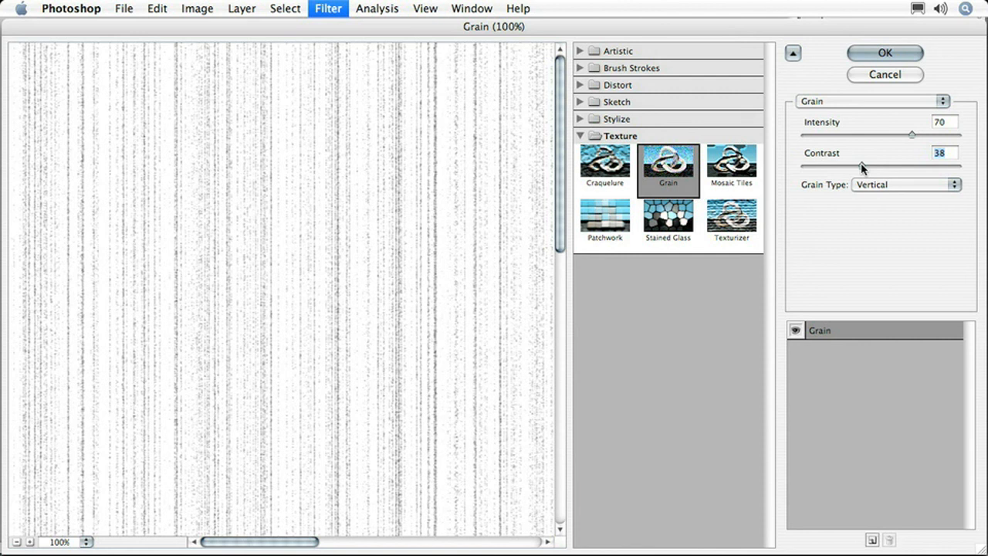
click(885, 53)
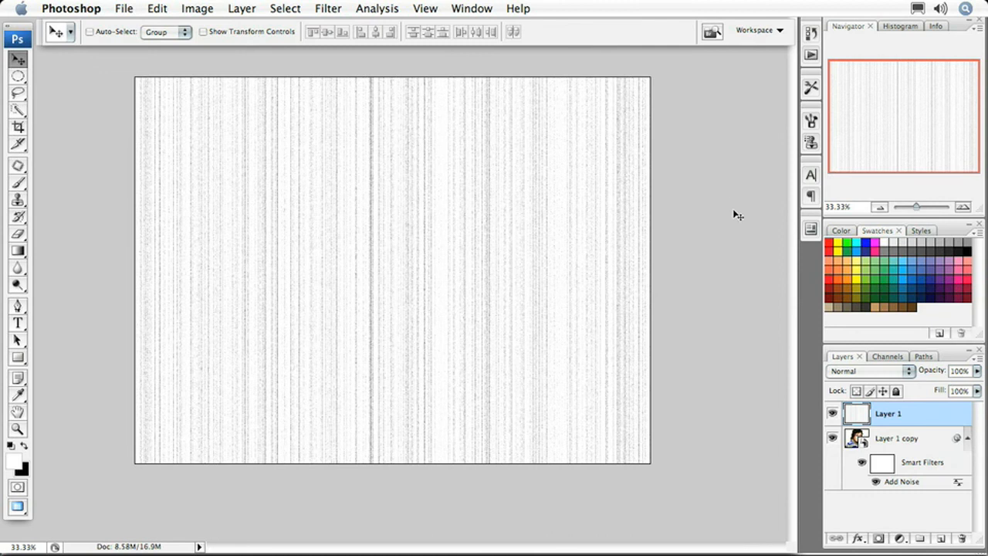
Add a layer mask to the grain layer and render Clouds into the mask
click(878, 538)
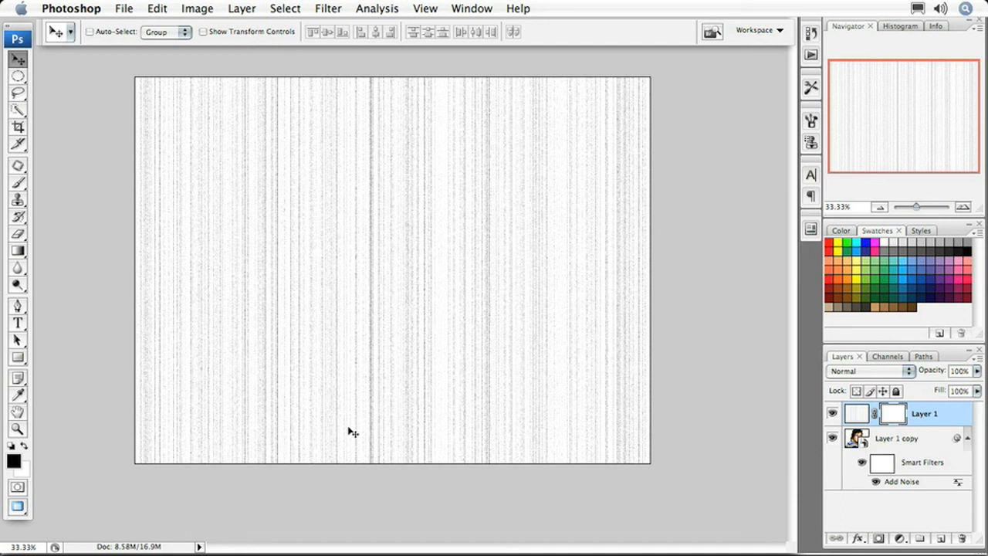
click(323, 10)
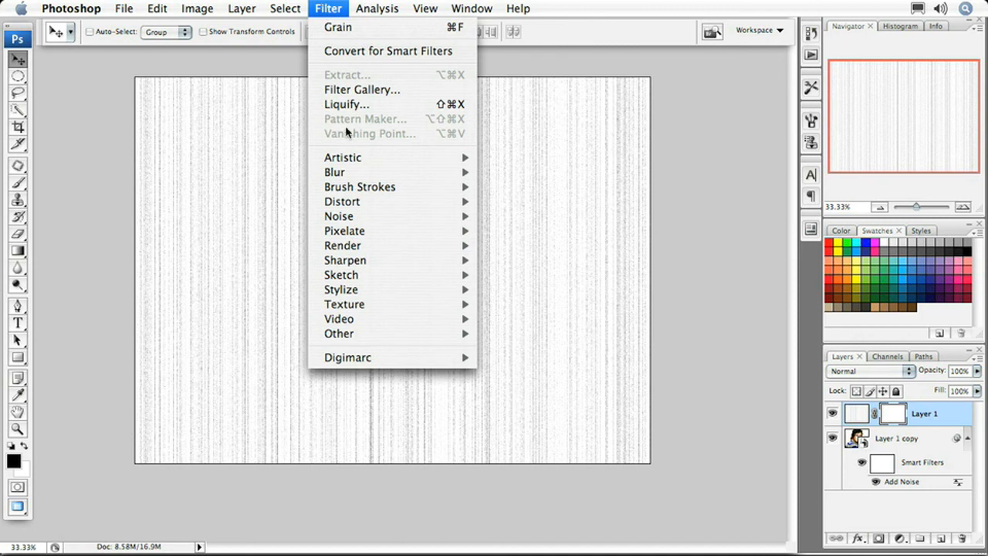
mouse_move(362, 247)
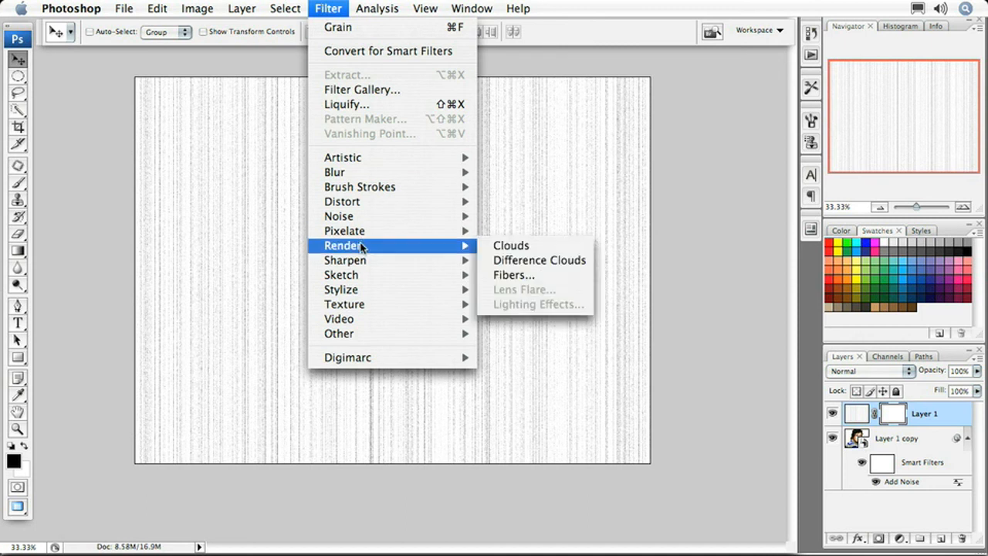
click(494, 246)
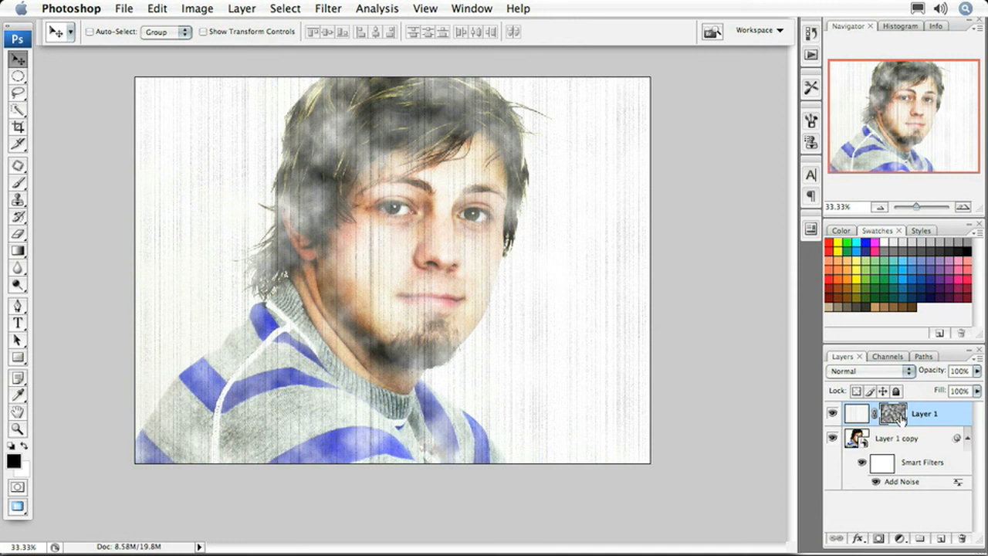
Set the masked grain layer's blend mode to Soft Light
click(906, 374)
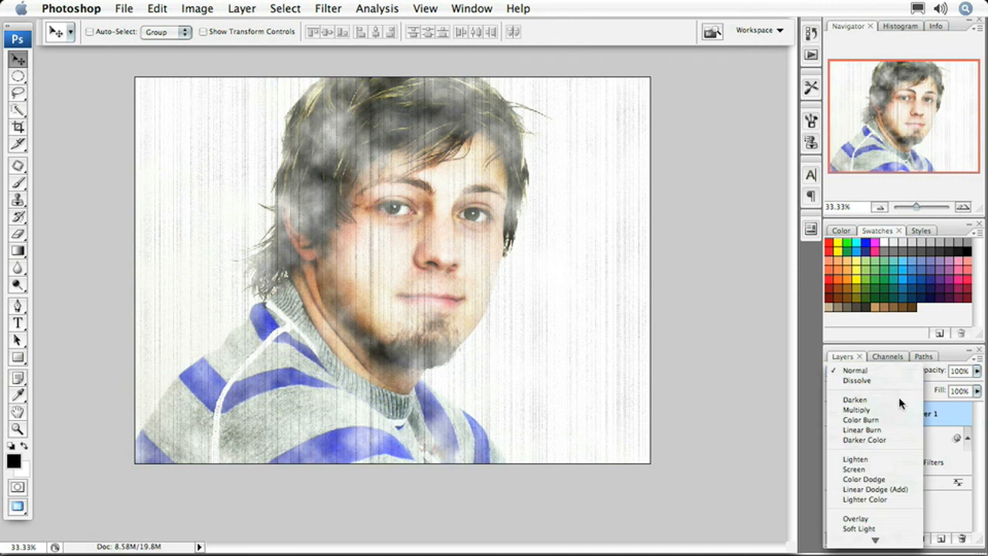
click(893, 530)
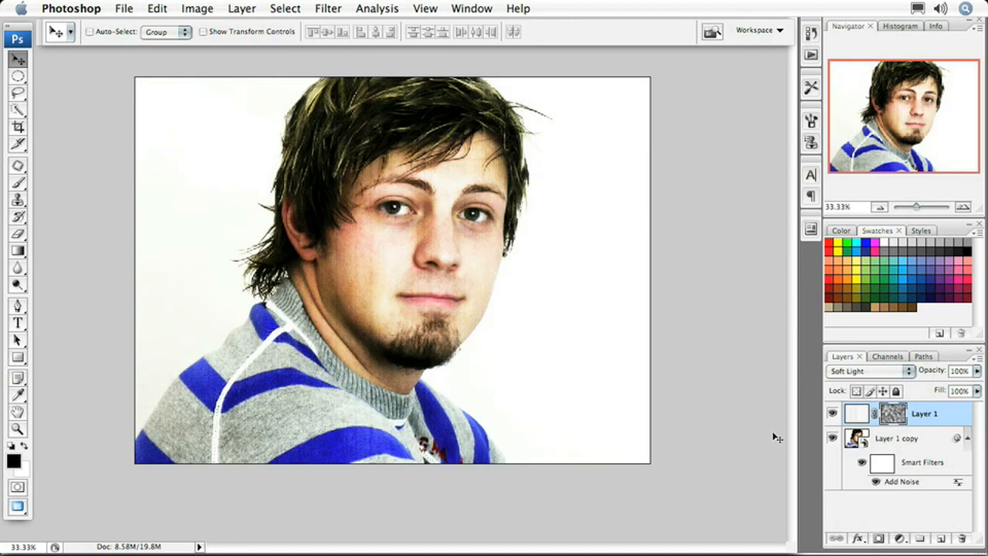